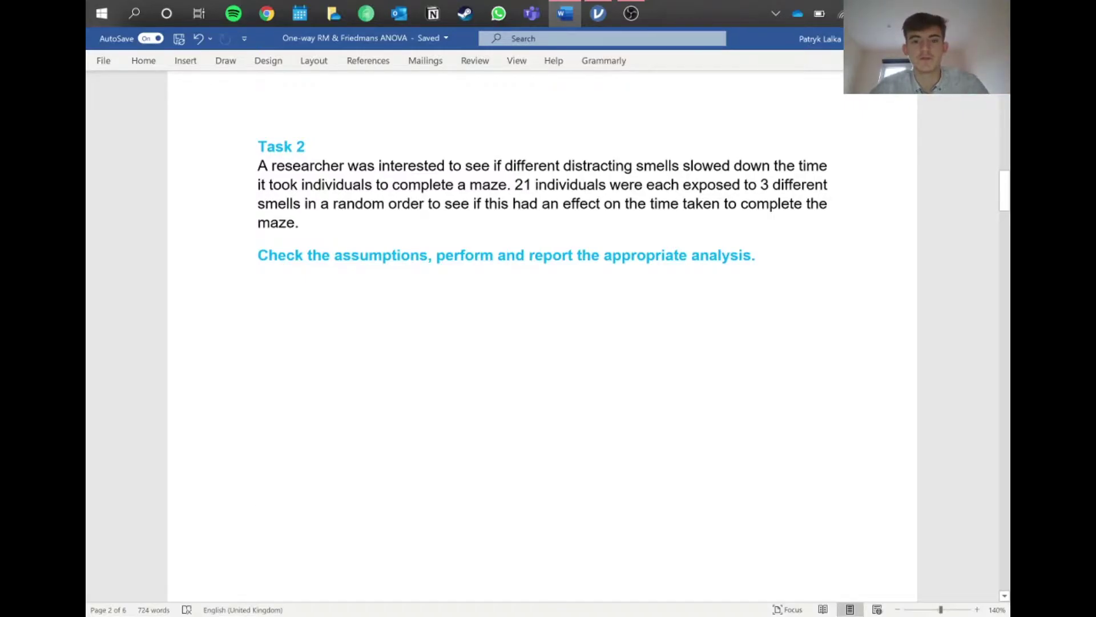
In jamovi, run Descriptives on Cut_Grass, Bacon and Rotten_Eggs.
key(alt+Tab)
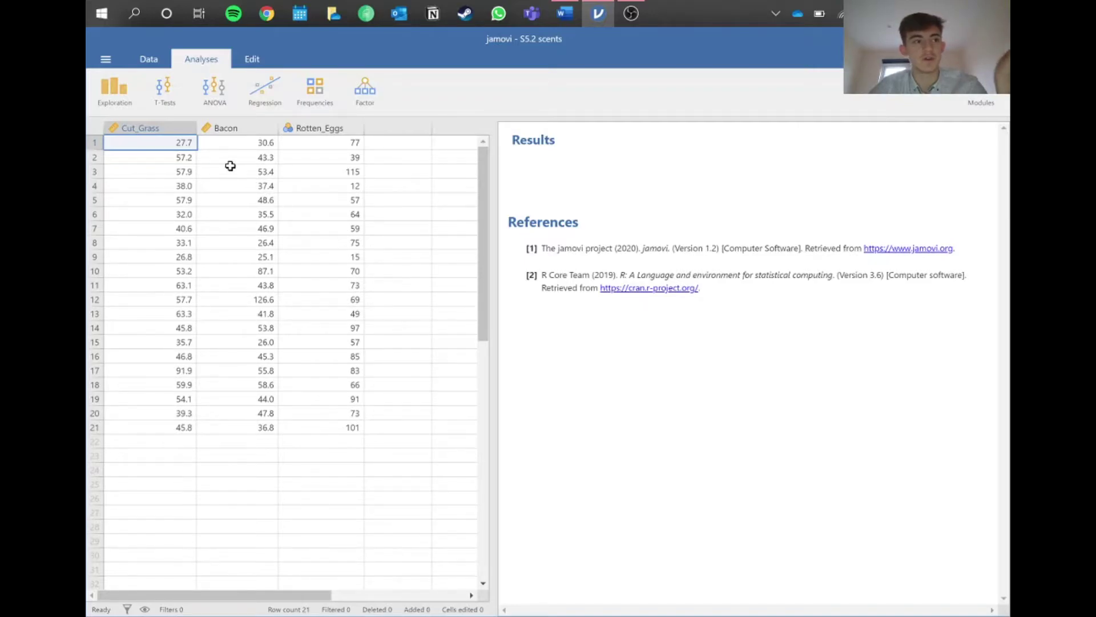
click(114, 99)
click(131, 128)
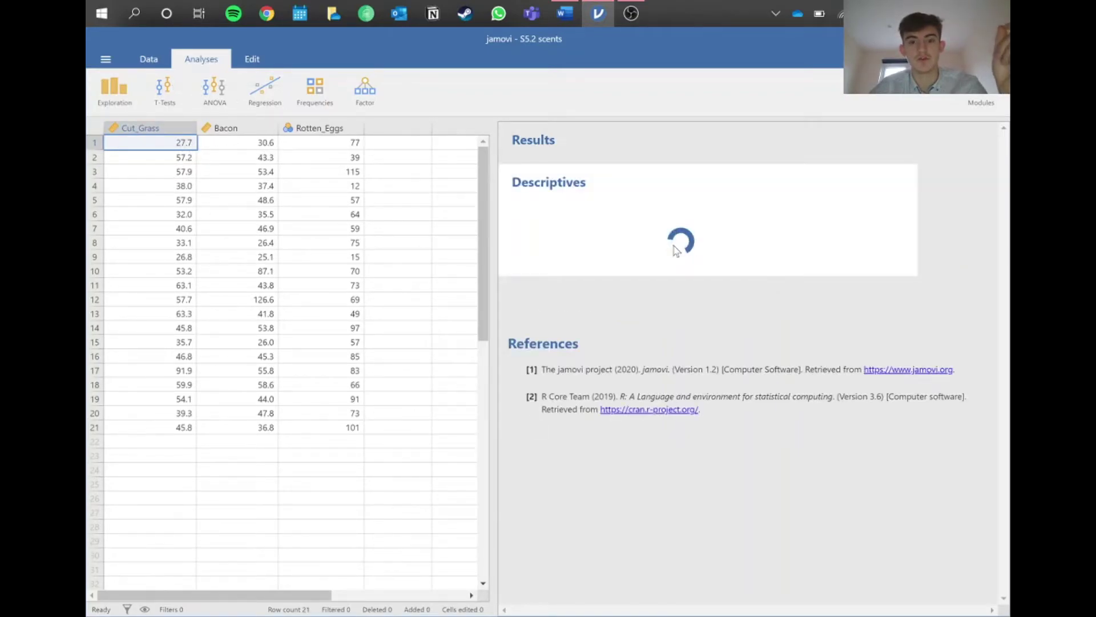
shift+click(191, 215)
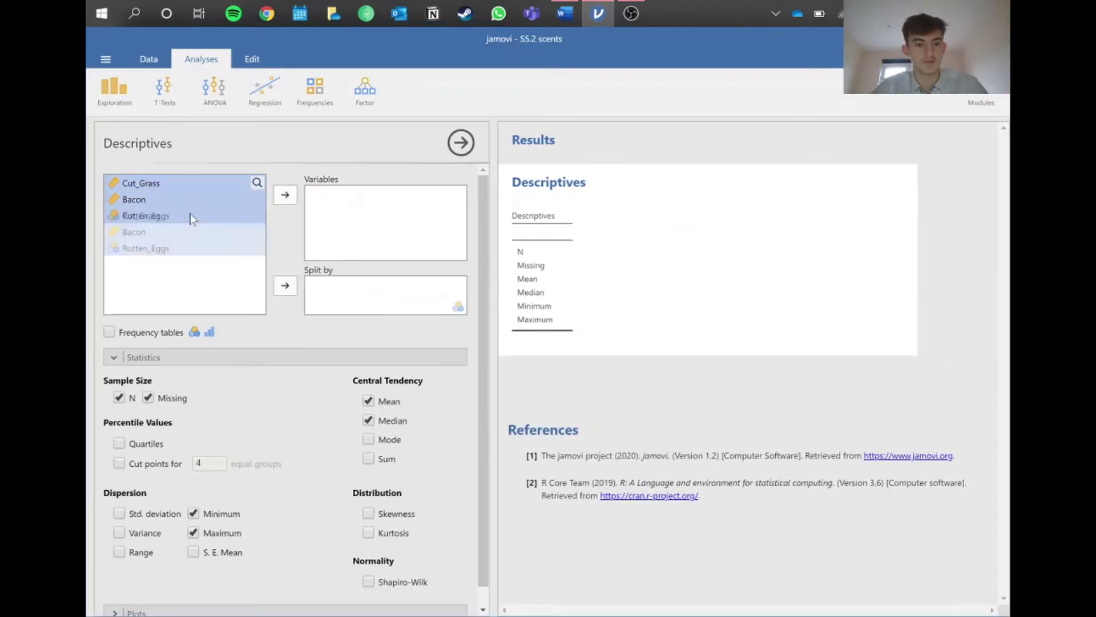
click(292, 194)
Drop N, Minimum and Maximum from the descriptives table and add the Shapiro-Wilk test.
click(120, 400)
click(194, 514)
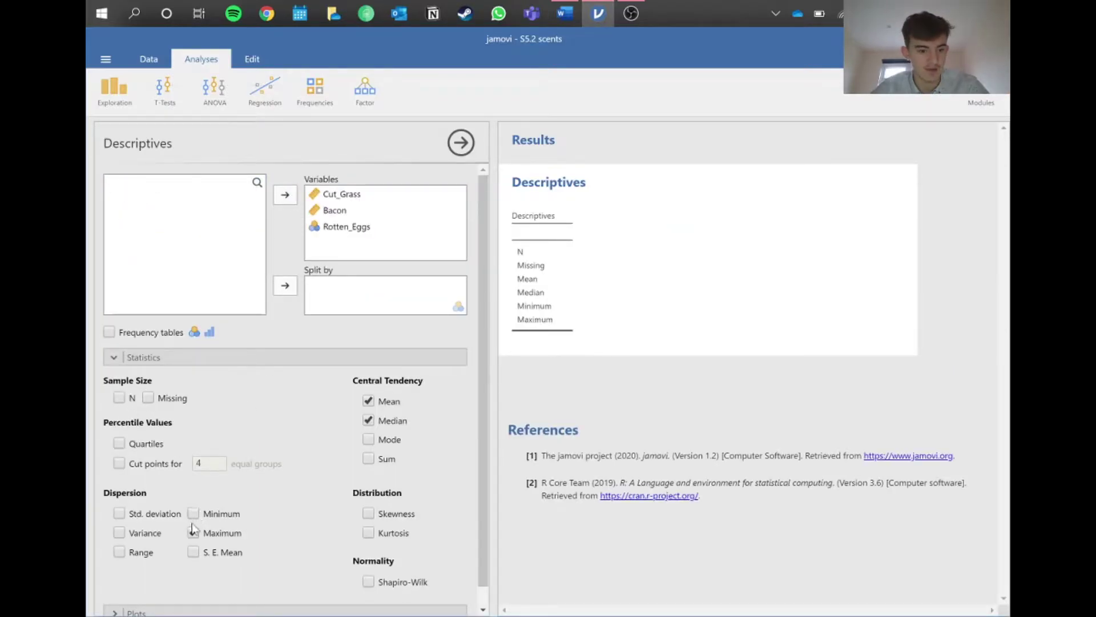
click(194, 532)
click(368, 582)
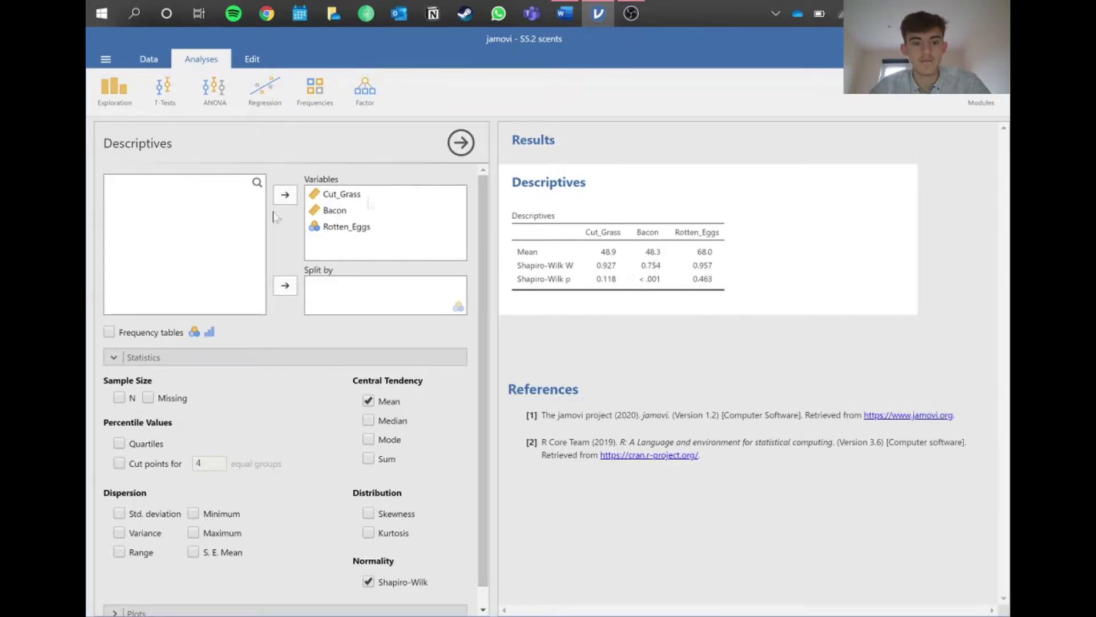
scroll(354, 531, down, 1)
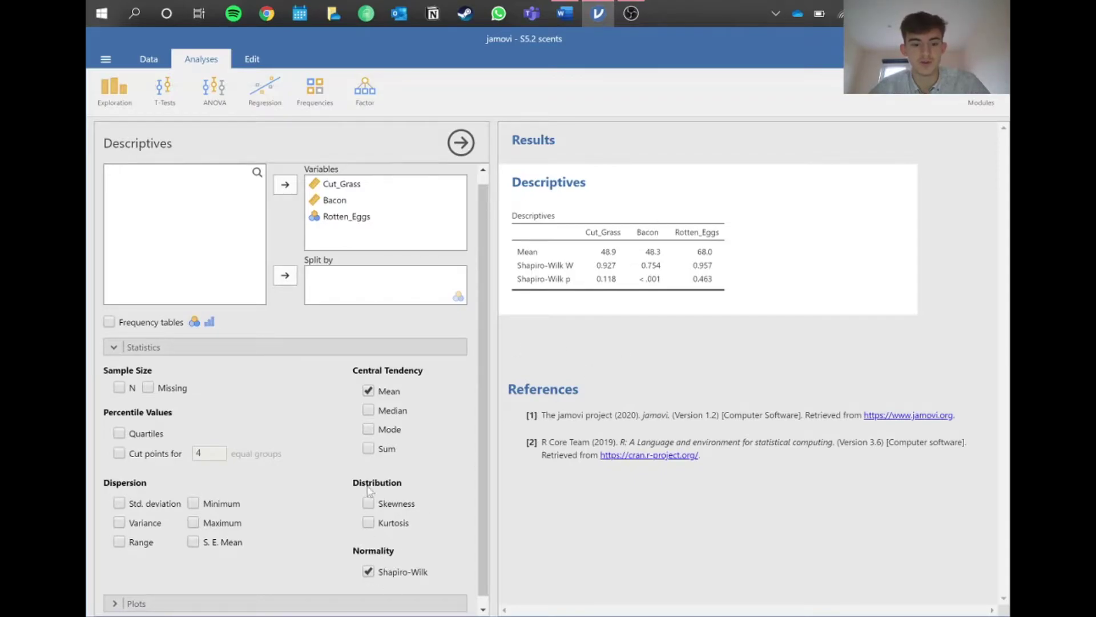
Replace Shapiro-Wilk with range and variance in the descriptives, then start a Friedman repeated measures ANOVA.
click(368, 572)
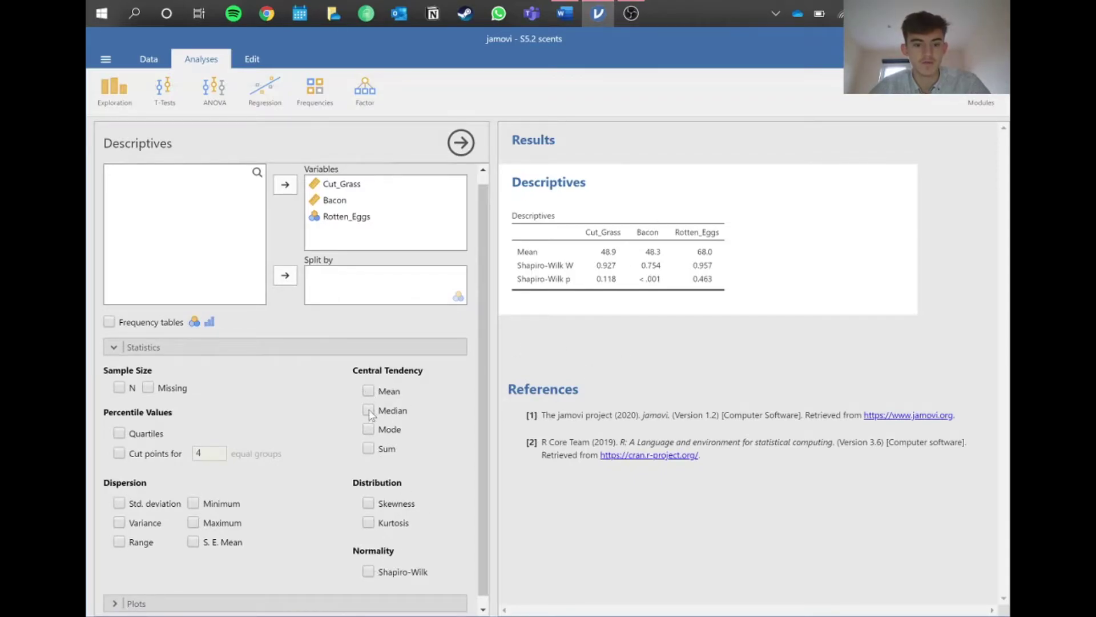
click(119, 542)
click(119, 522)
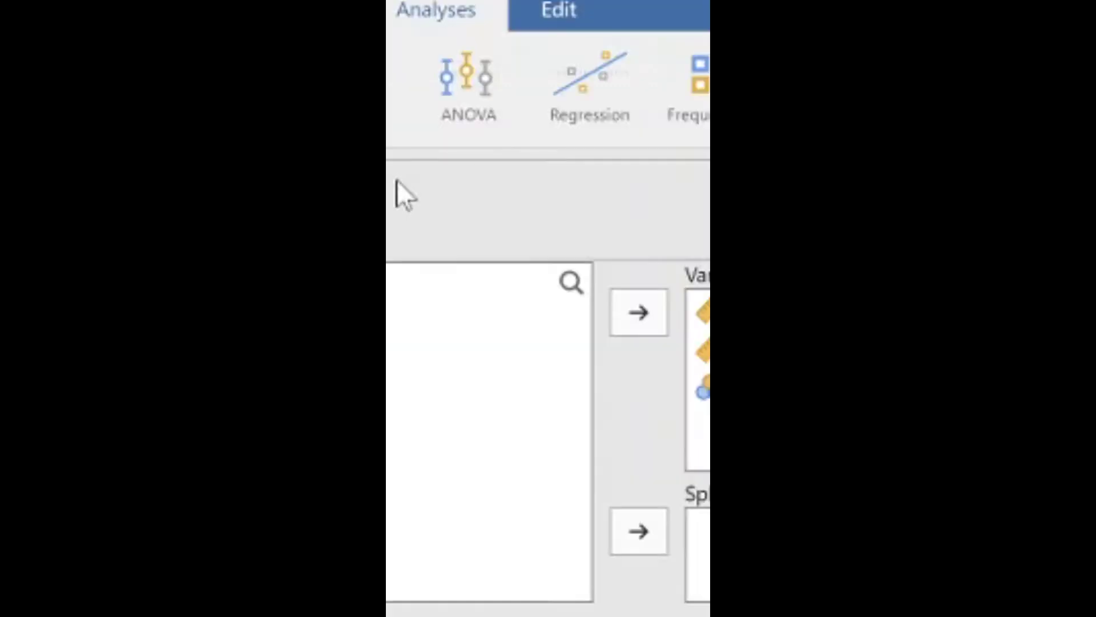
click(471, 91)
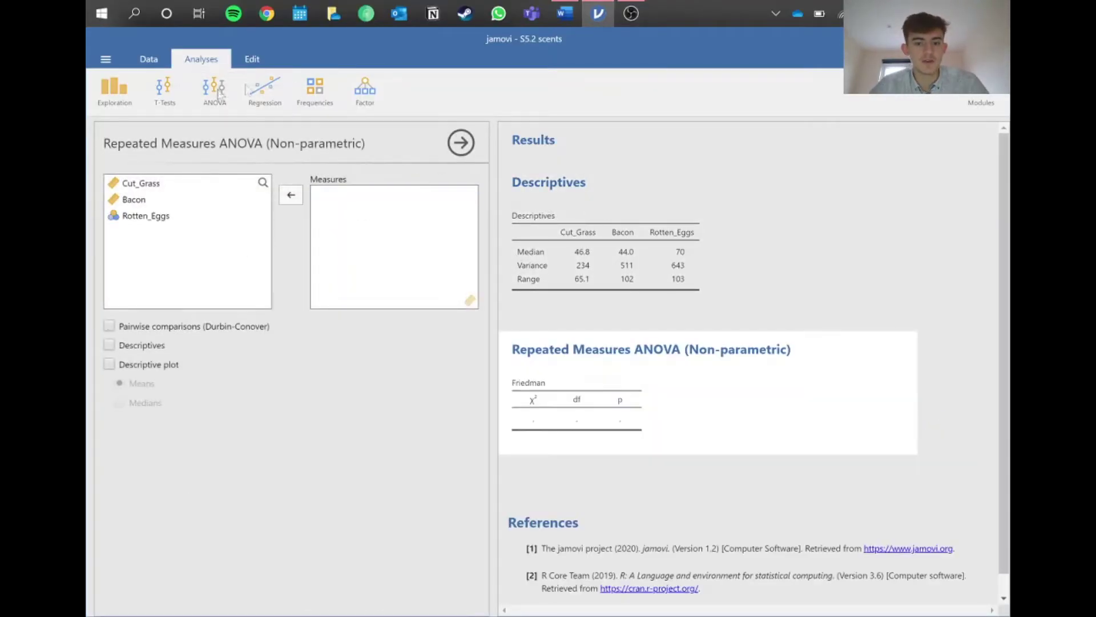
click(160, 184)
Enter Cut_Grass, Bacon and Rotten_Eggs as Friedman measures, giving χ² 8.67, df 2, p 0.013.
shift+click(171, 218)
click(291, 195)
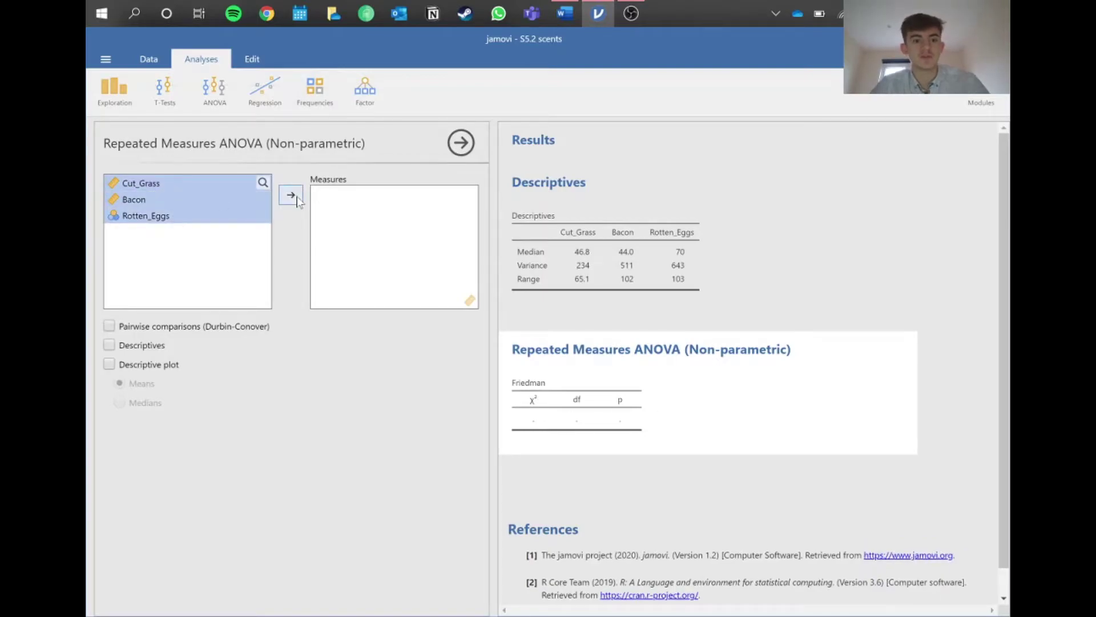
click(223, 95)
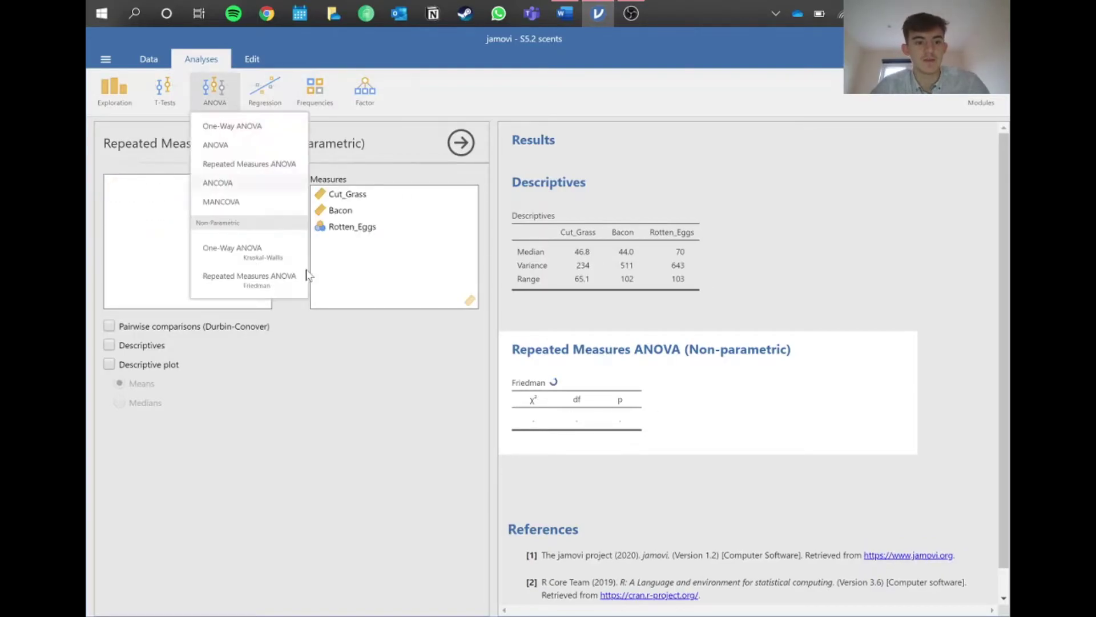
click(330, 325)
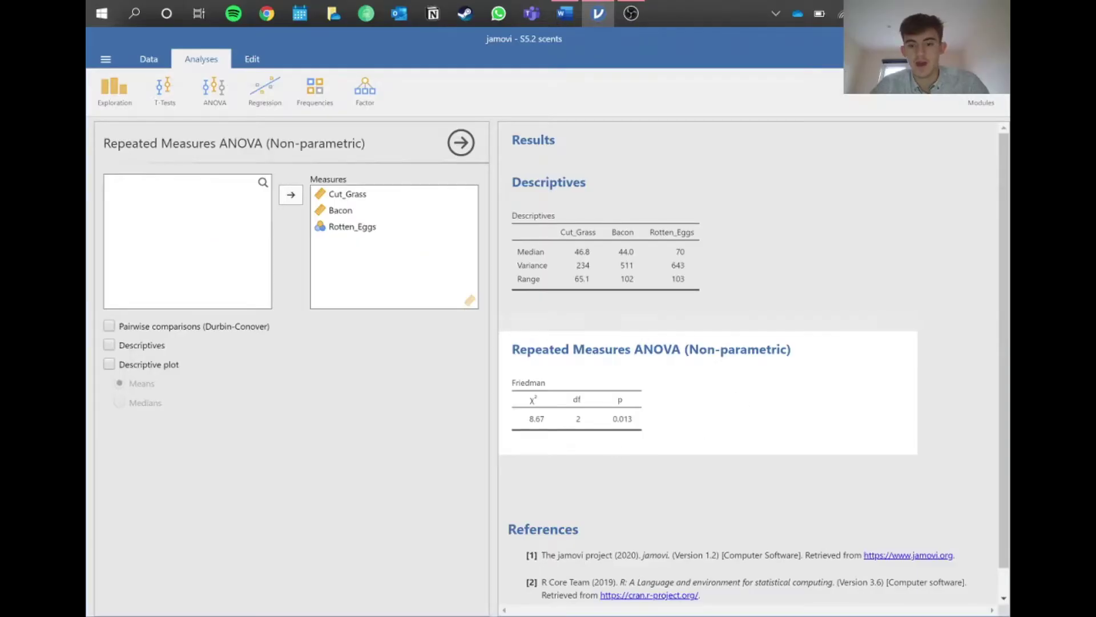
scroll(672, 395, down, 1)
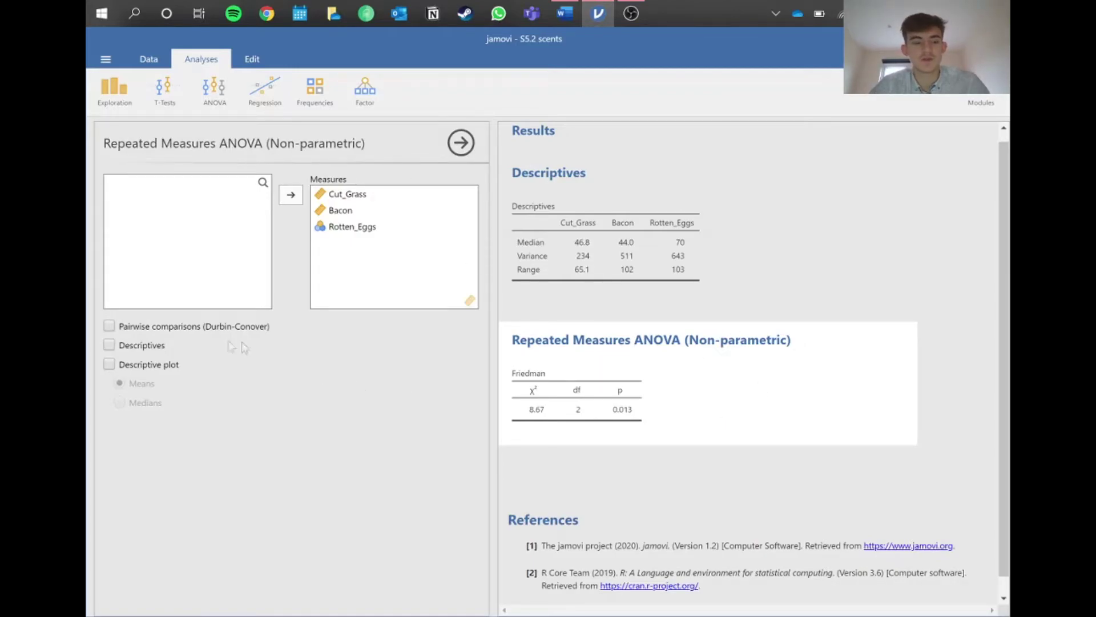
Add Durbin-Conover pairwise comparisons, showing only Bacon vs Rotten_Eggs significant (p 0.003).
click(109, 326)
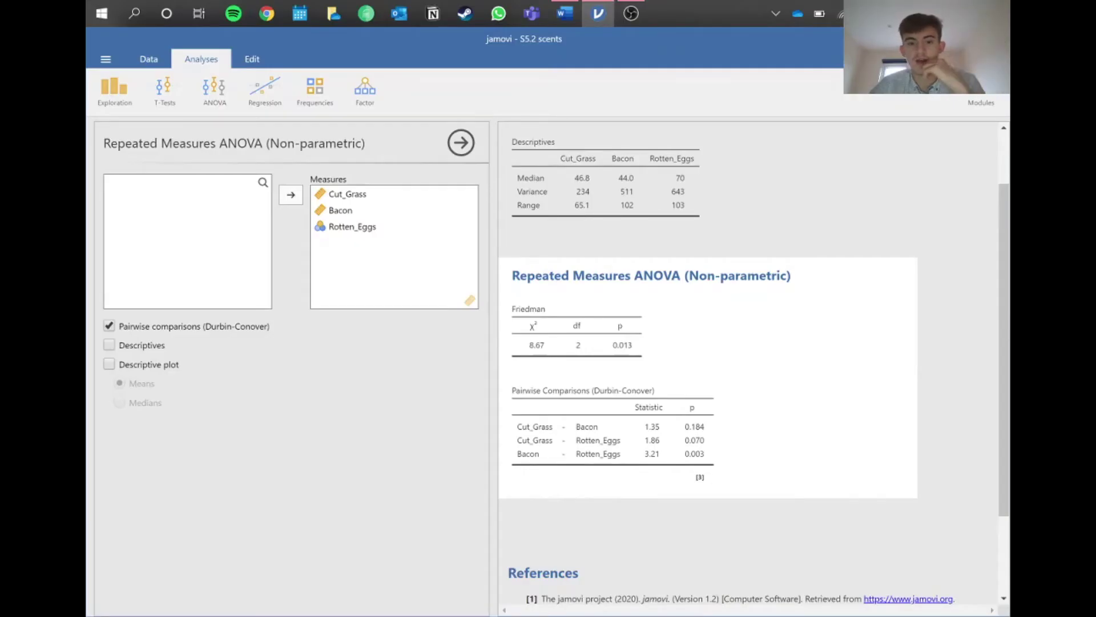
click(822, 276)
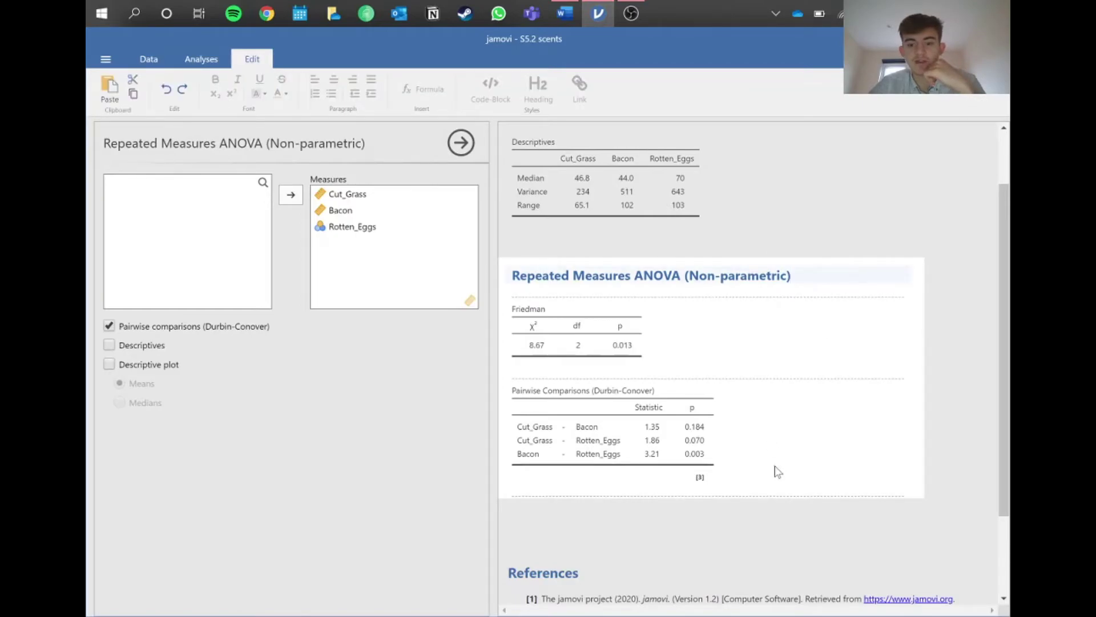
click(778, 472)
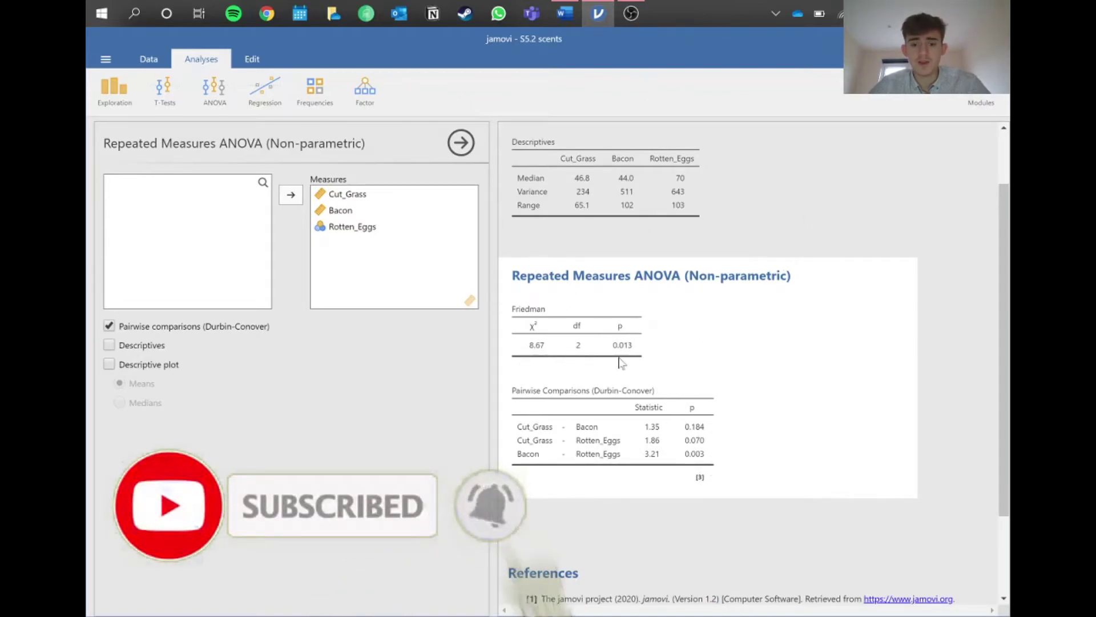
click(563, 16)
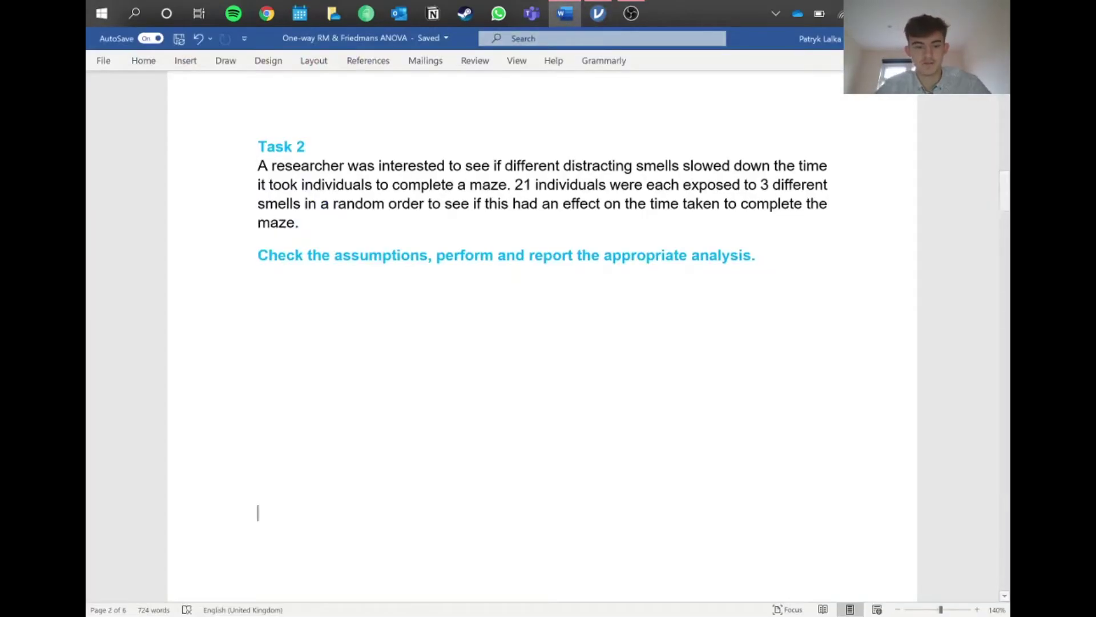
Delete the blank lines under Task 2, check the Friedman output, and place the cursor below the equation.
key(BackSpace)
key(BackSpace)
key(BackSpace)
key(BackSpace)
key(BackSpace)
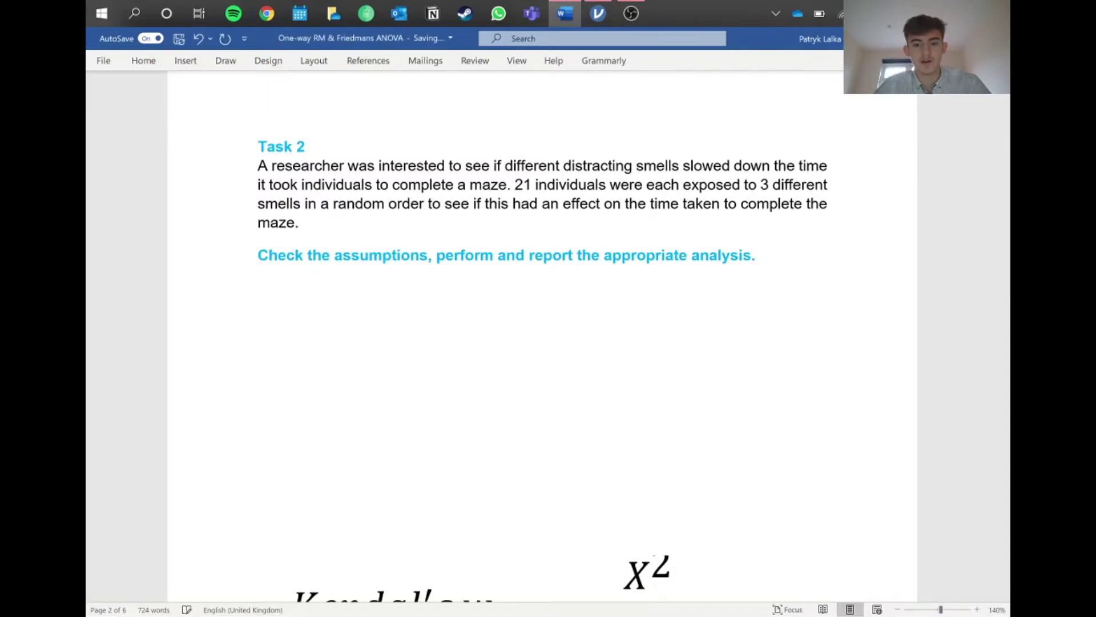
key(BackSpace)
key(BackSpace)
key(BackSpace)
key(BackSpace)
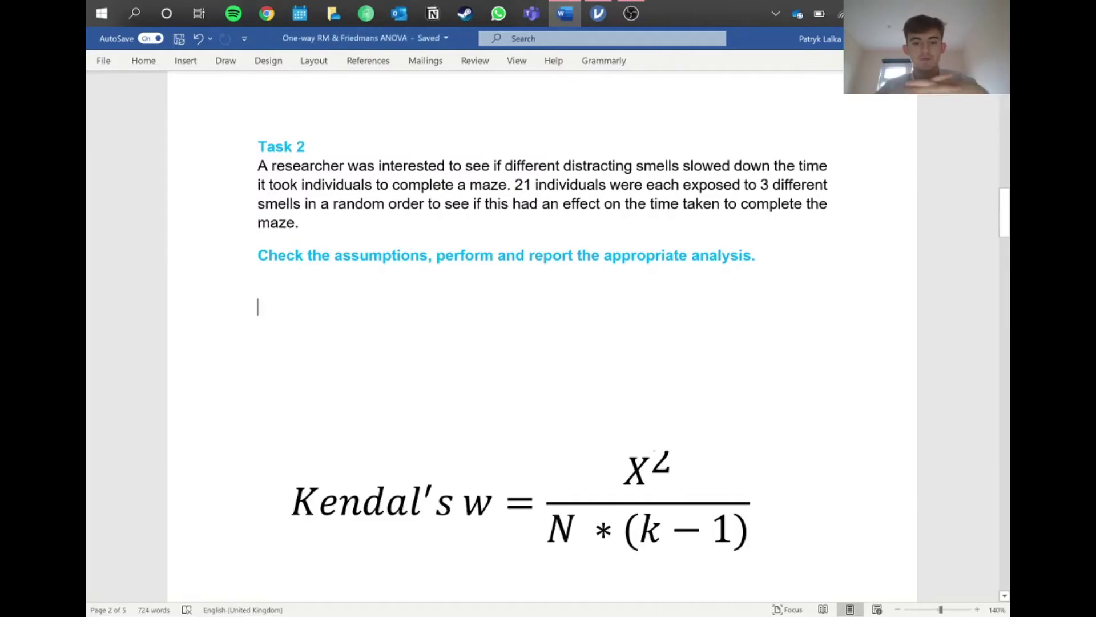
scroll(548, 309, down, 2)
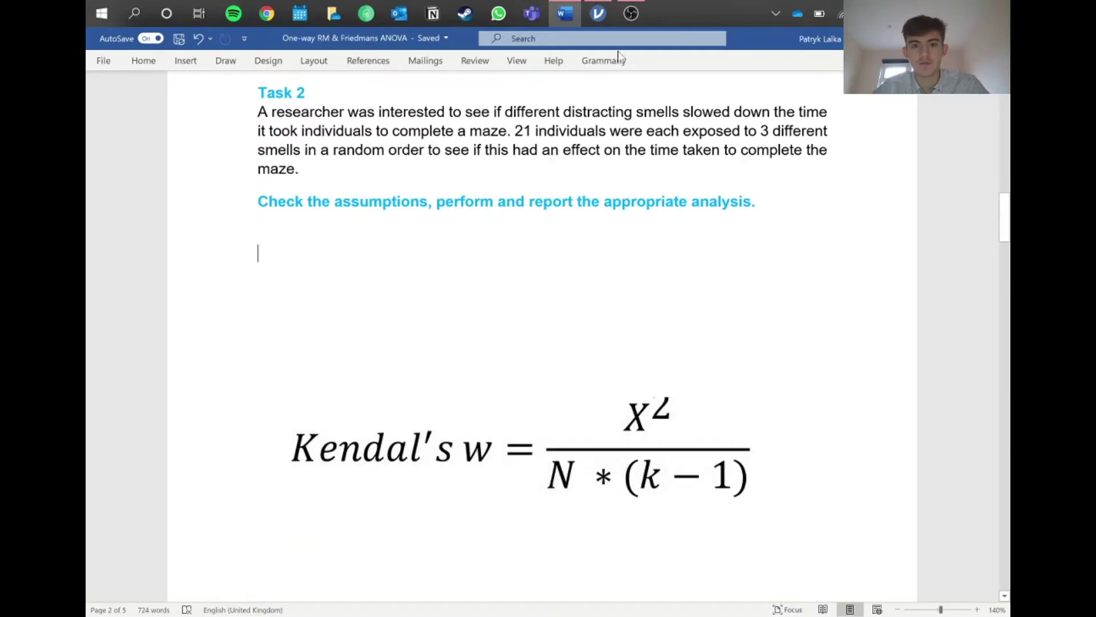
click(597, 13)
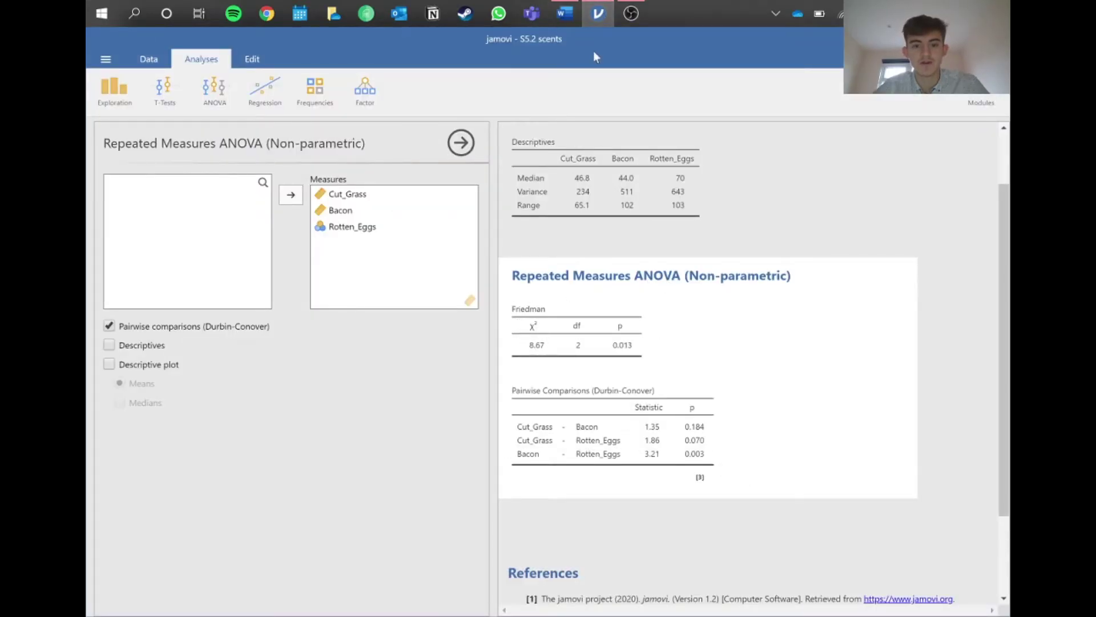
click(565, 13)
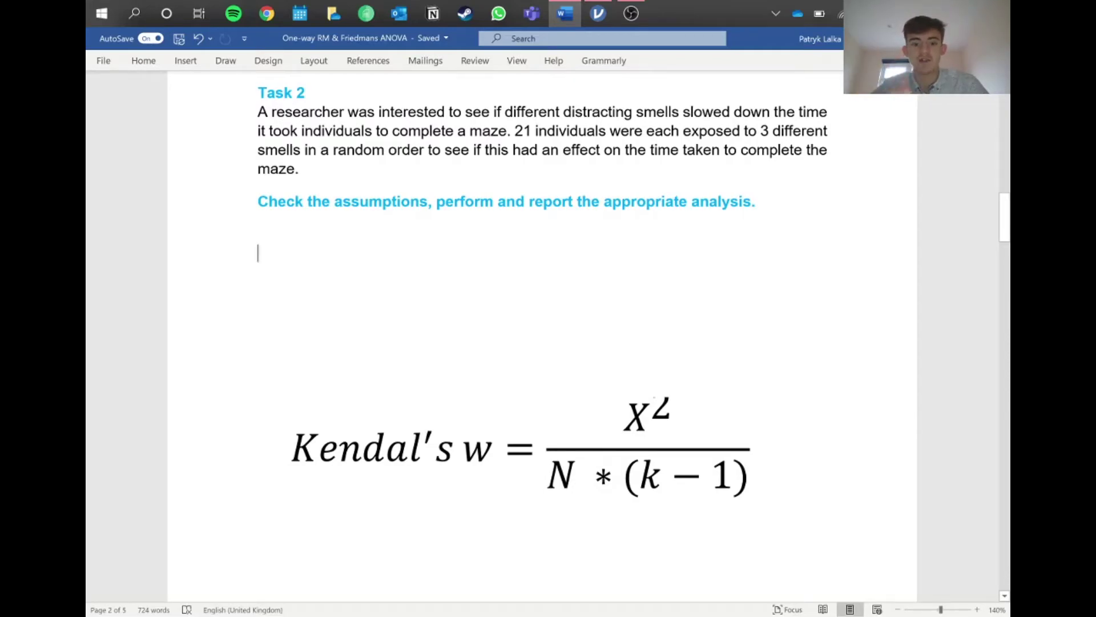
click(259, 366)
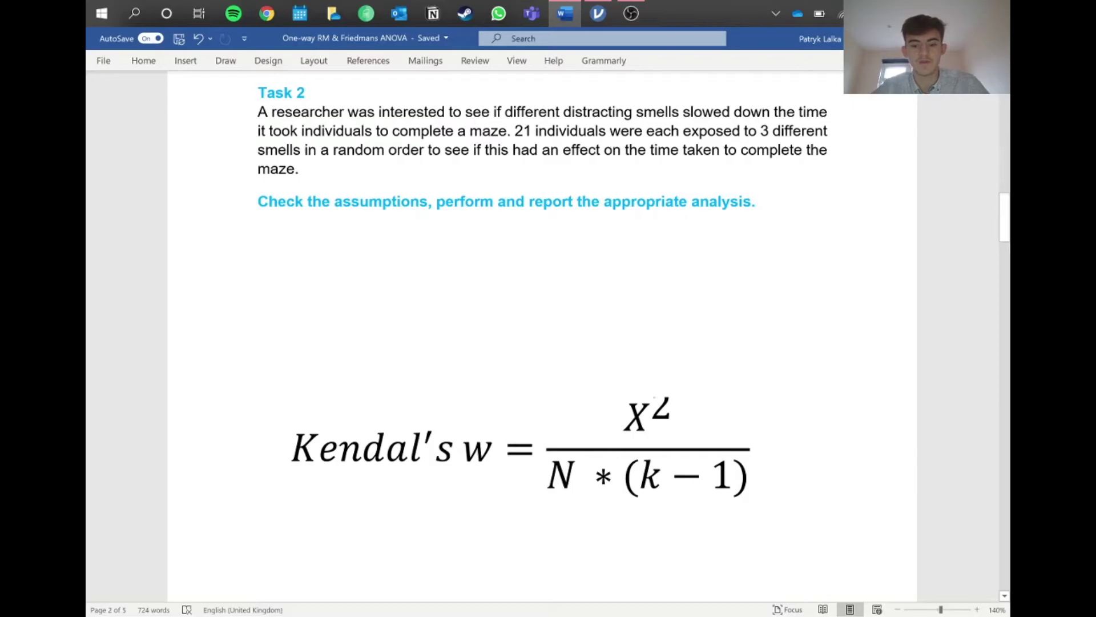
Paste the write-up reporting x^2(2) = 8.67, p = 0.013, w = 0.2, with paragraphs separated.
text(There was a significant difference between the time taken to complete the maze and smell exposed prior to x^2(2) = 8.67, p = 0.013. w = 0.2 small effect size Durbin post analyses showed that cut grass (Mdn 46.8 Variance 234) was not statistically different to Bacon (44, 511) (t = 1.35, p = 0.184). Also, cut grass and rotten eggs (70, 643) was not significant (t = 1.86, p = 0.07). However, Bacon and Rotten eggs was significant t = 3.21, p = 0.003.)
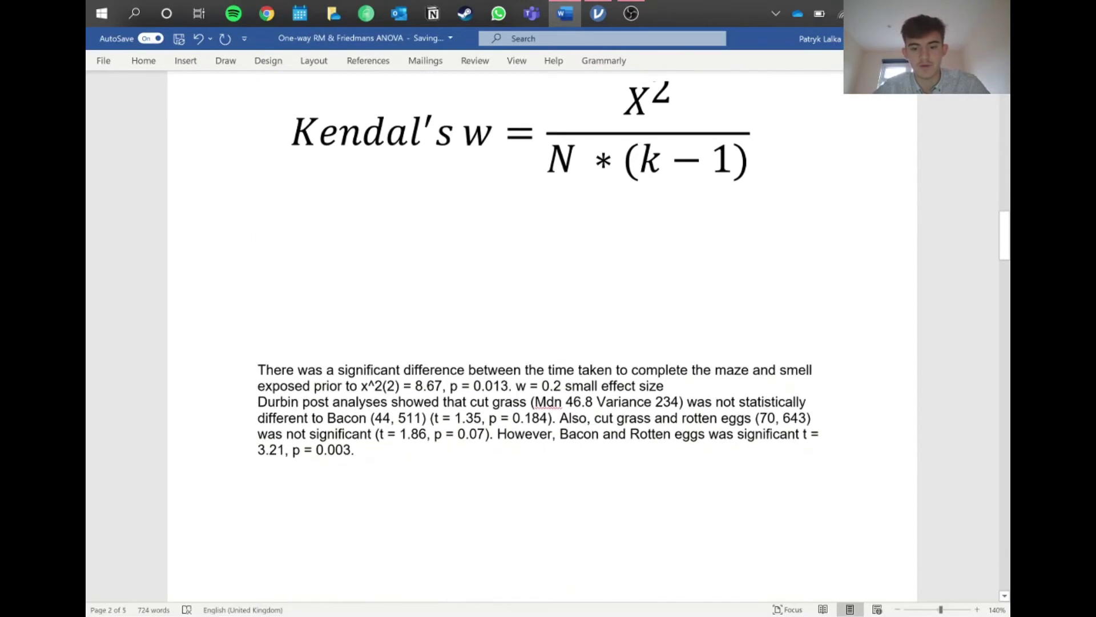
key(Return)
key(Return)
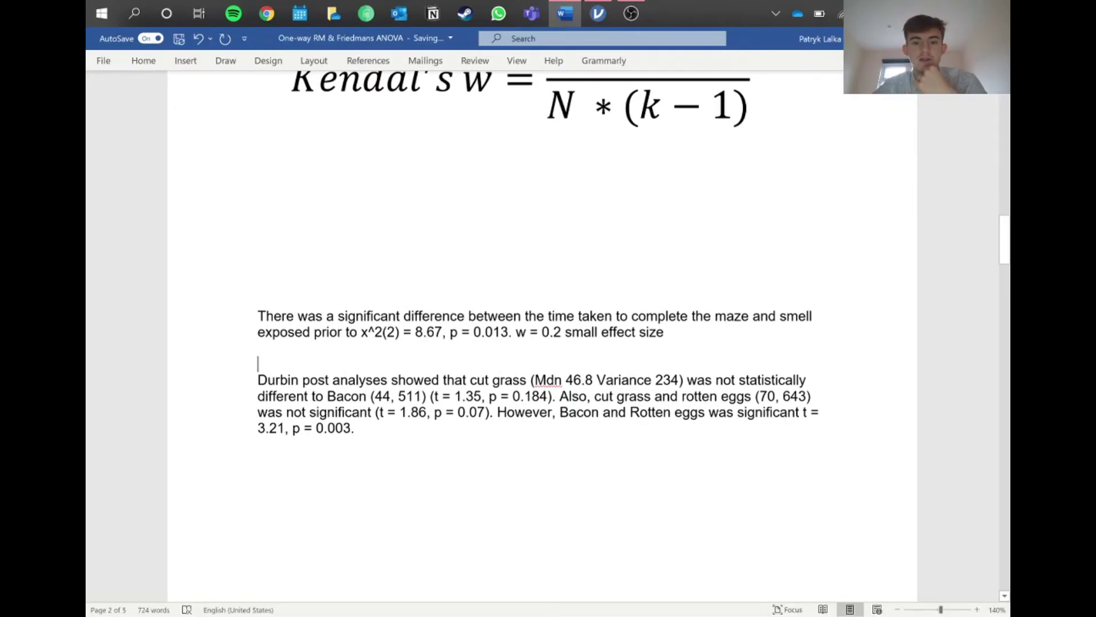
scroll(585, 391, up, 1)
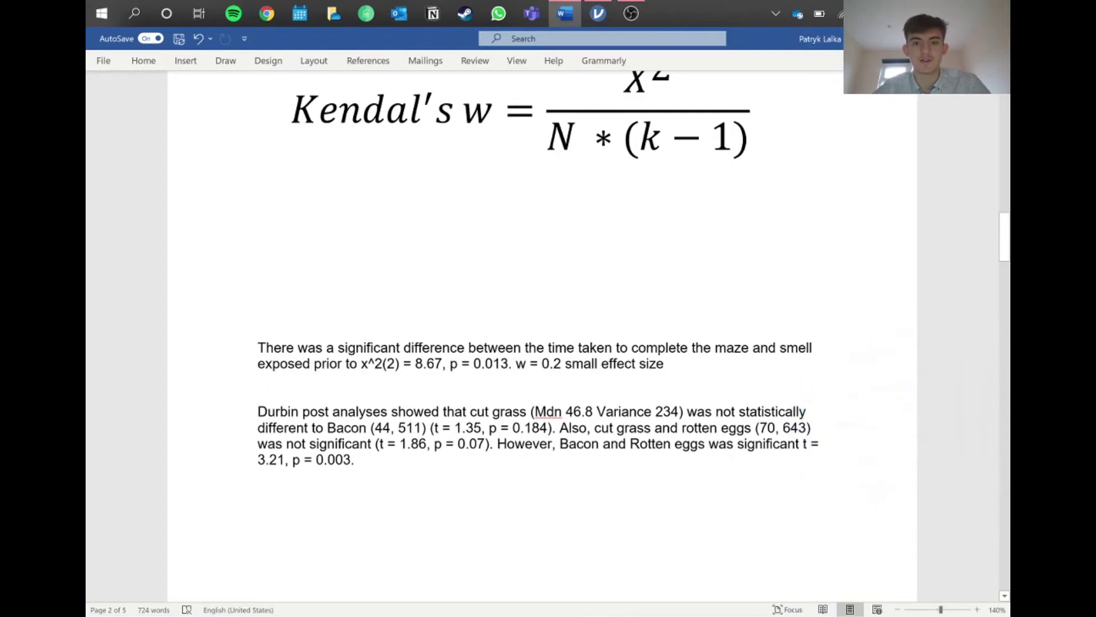
scroll(543, 285, down, 1)
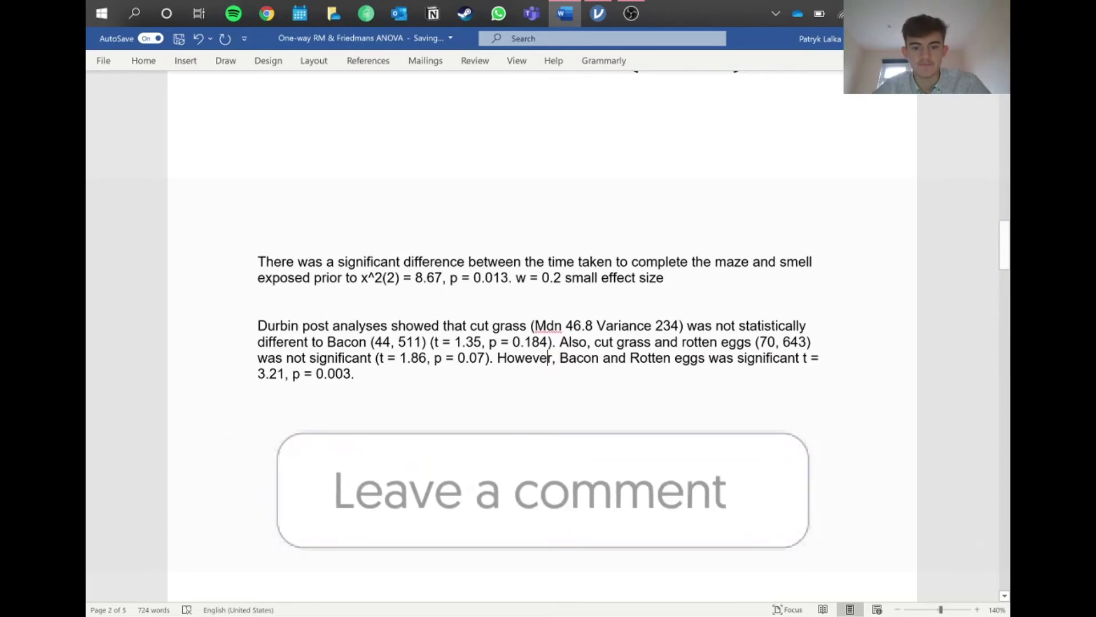
scroll(542, 343, up, 1)
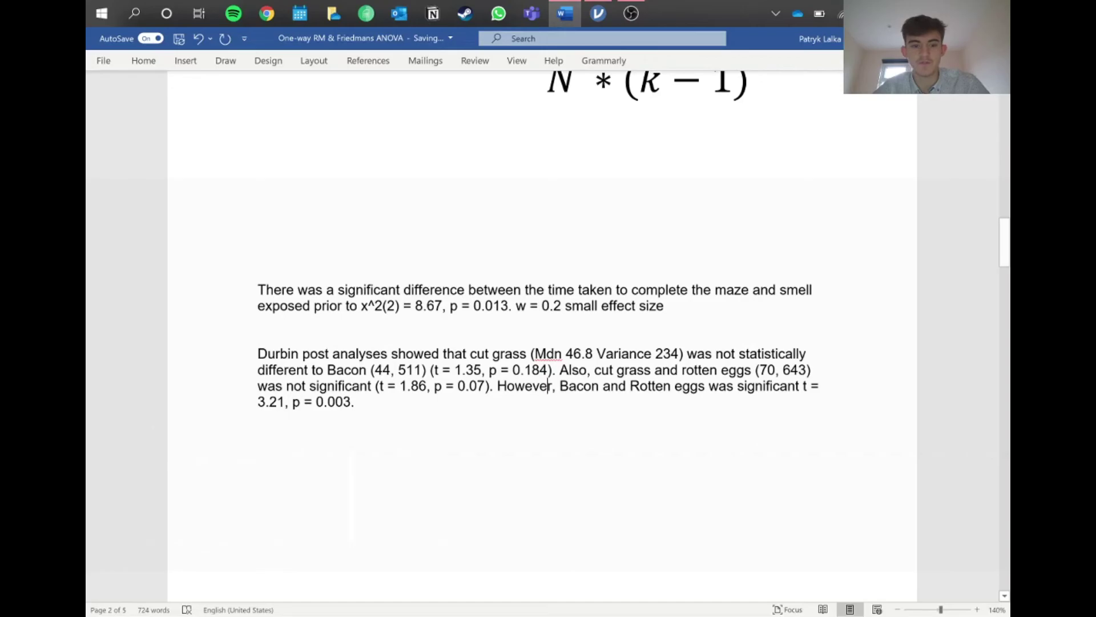
scroll(548, 386, up, 3)
scroll(548, 343, up, 3)
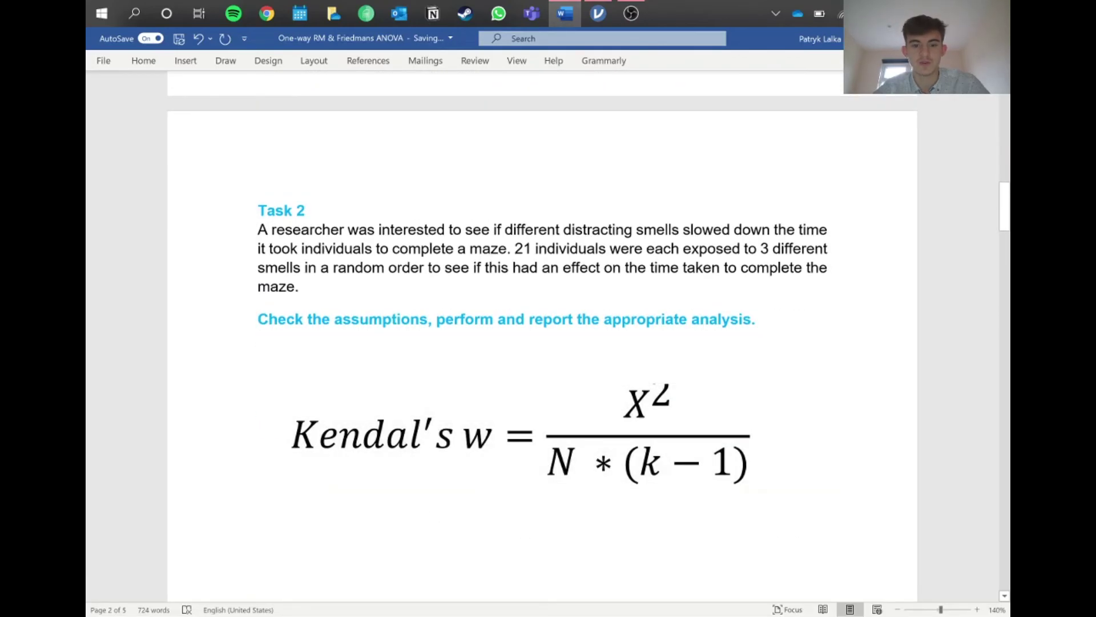
scroll(548, 342, down, 1)
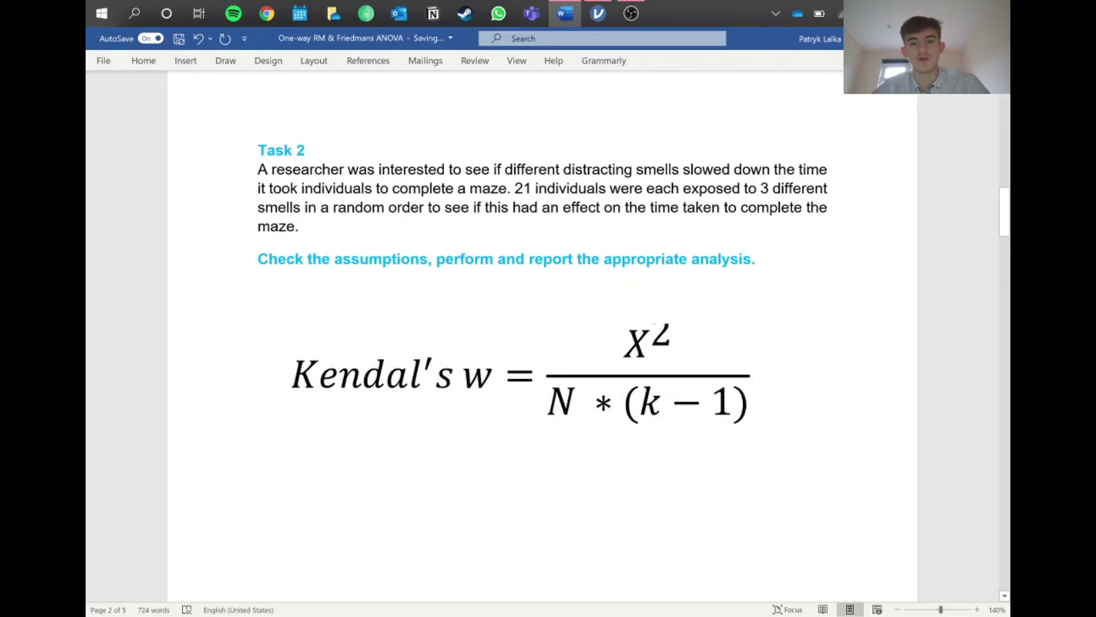
scroll(548, 342, down, 1)
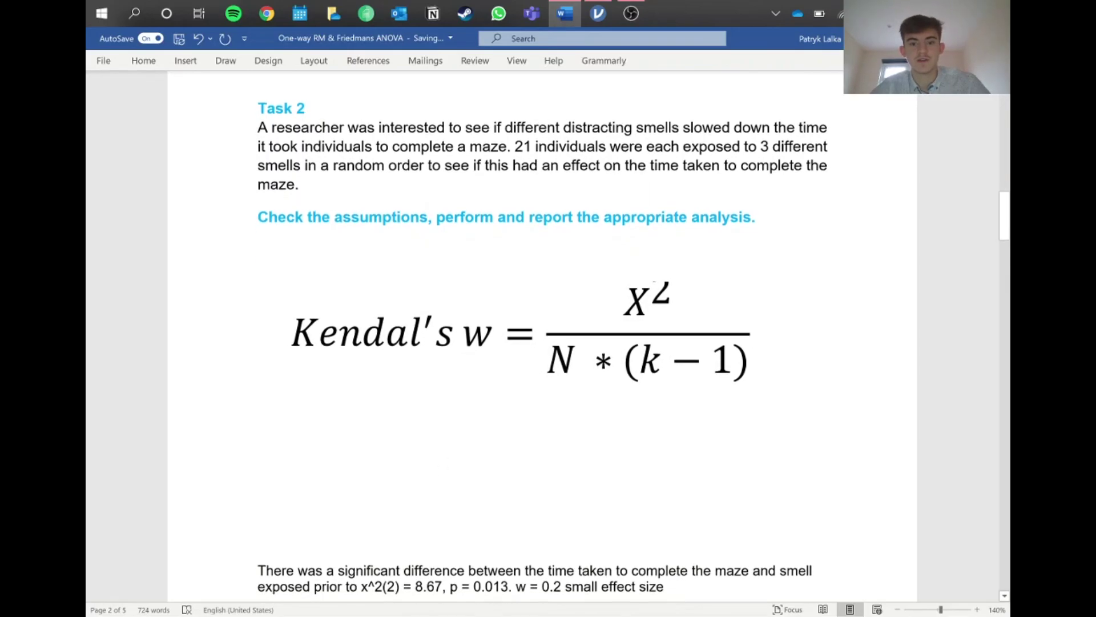
scroll(548, 343, down, 2)
scroll(548, 342, up, 3)
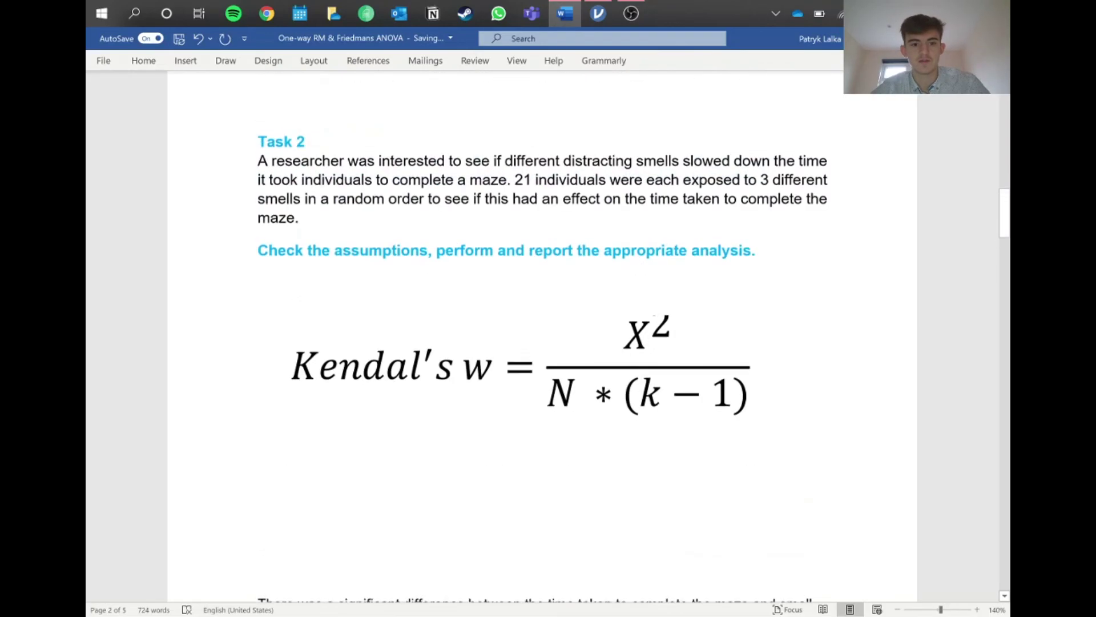
scroll(548, 343, down, 3)
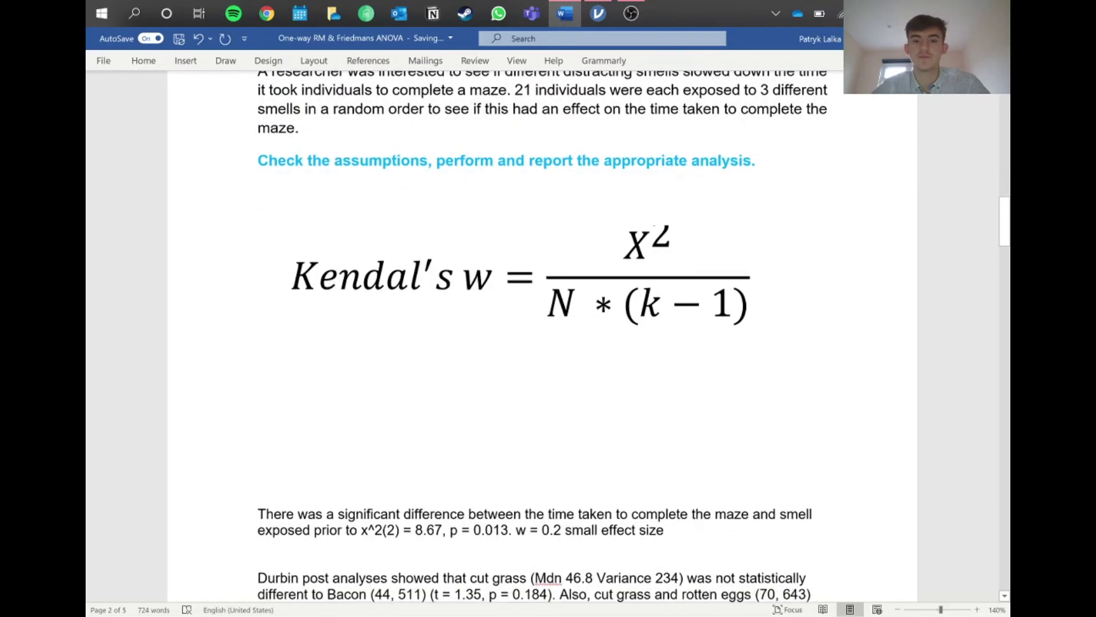
scroll(549, 343, up, 2)
scroll(548, 343, up, 1)
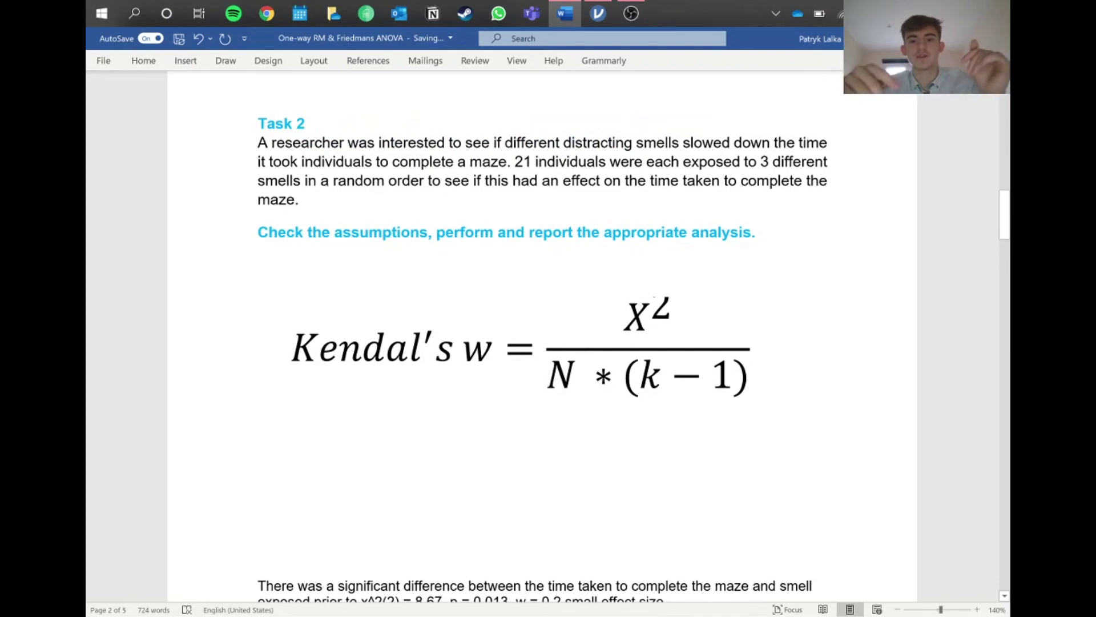